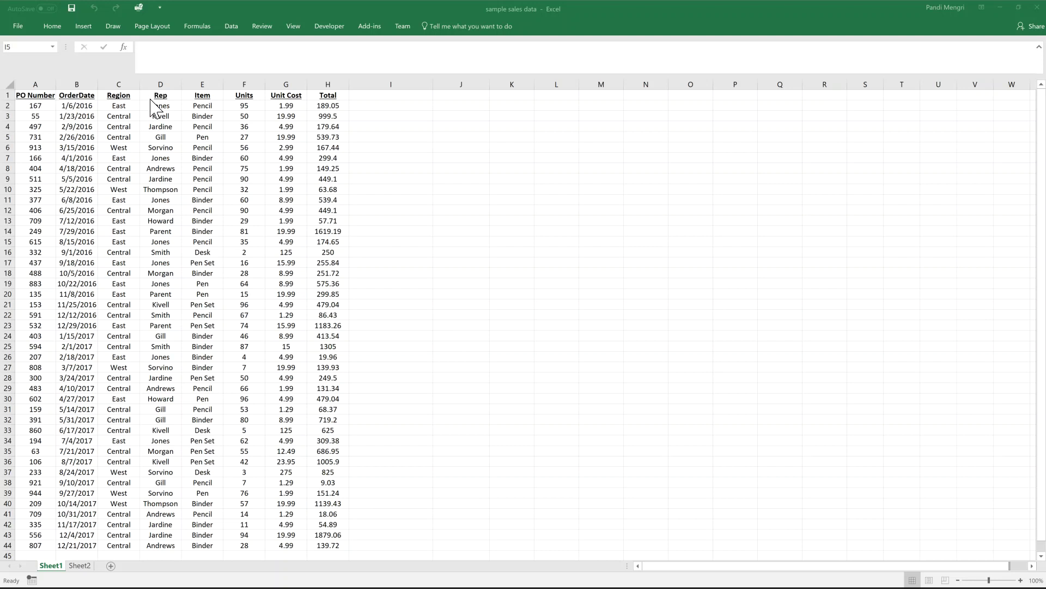
# Select the data block A1:H44 and insert a PivotTable from it on a new worksheet
pyautogui.click(42, 95)
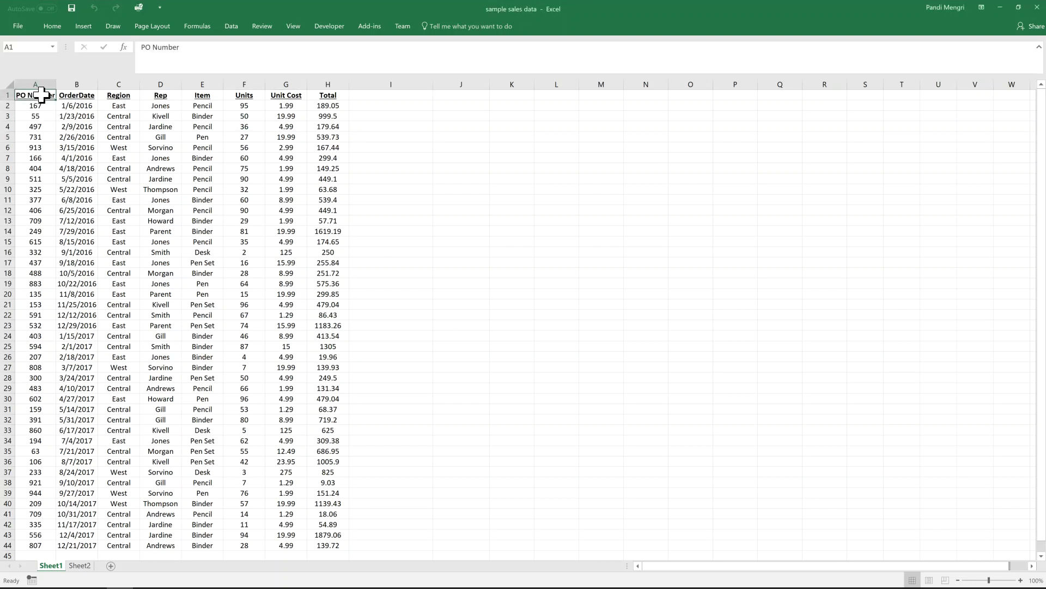
pyautogui.hotkey('ctrl', 'shift', 'Down')
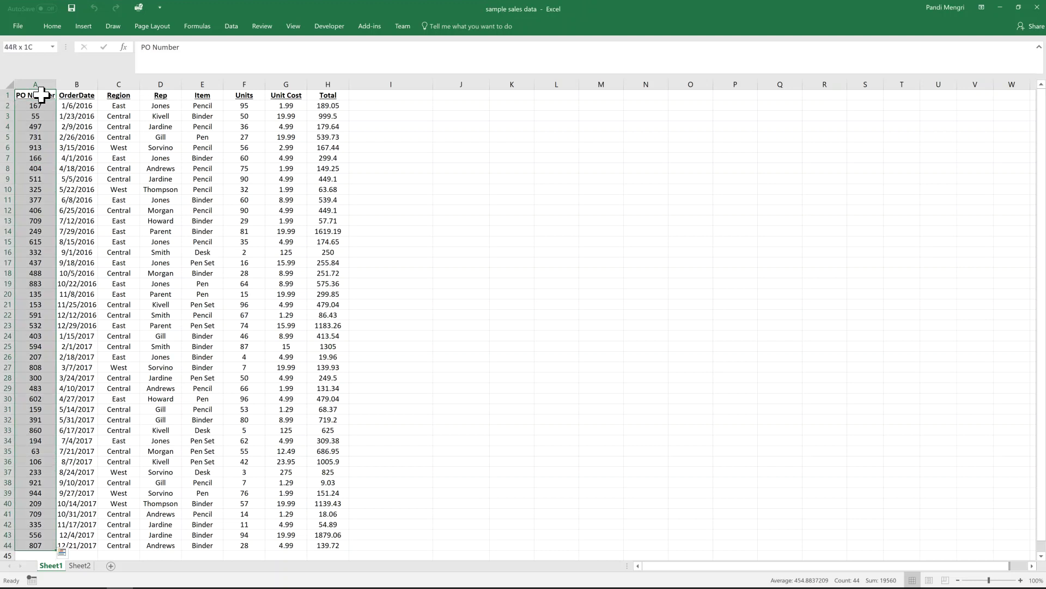
pyautogui.hotkey('ctrl', 'shift', 'Right')
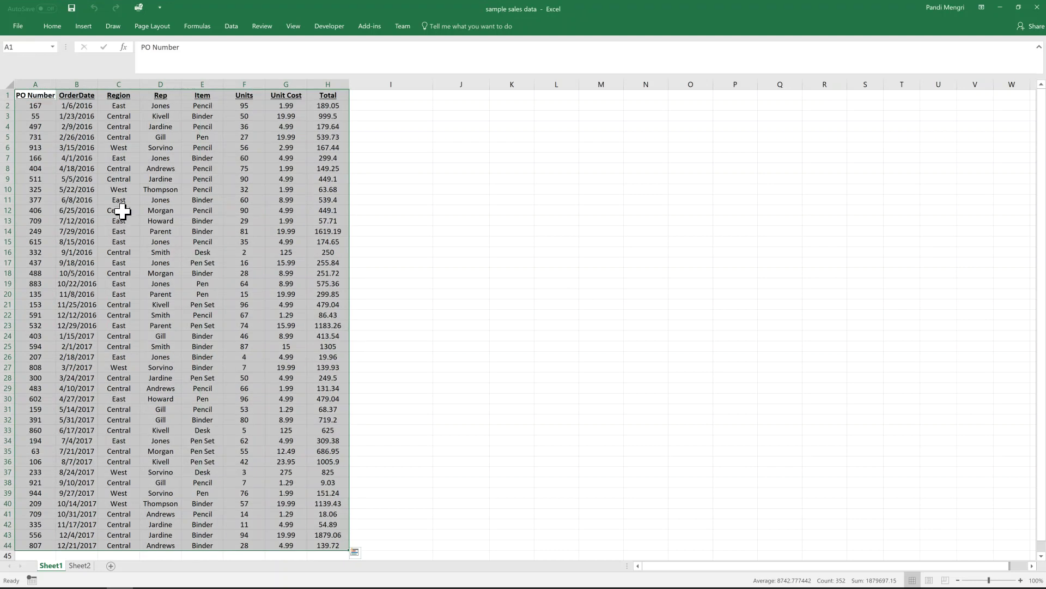
pyautogui.click(81, 26)
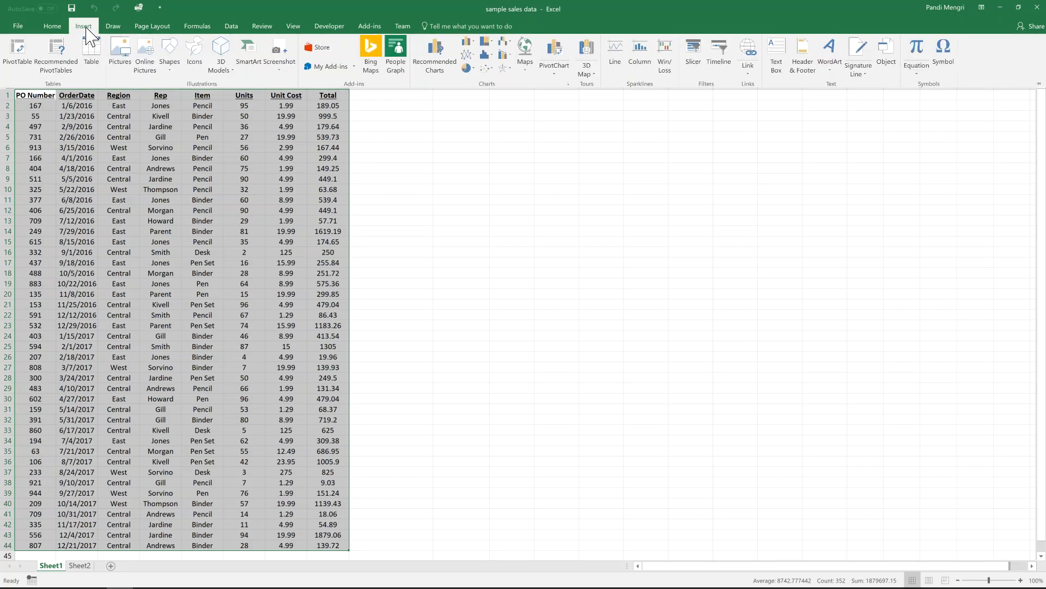
pyautogui.click(18, 54)
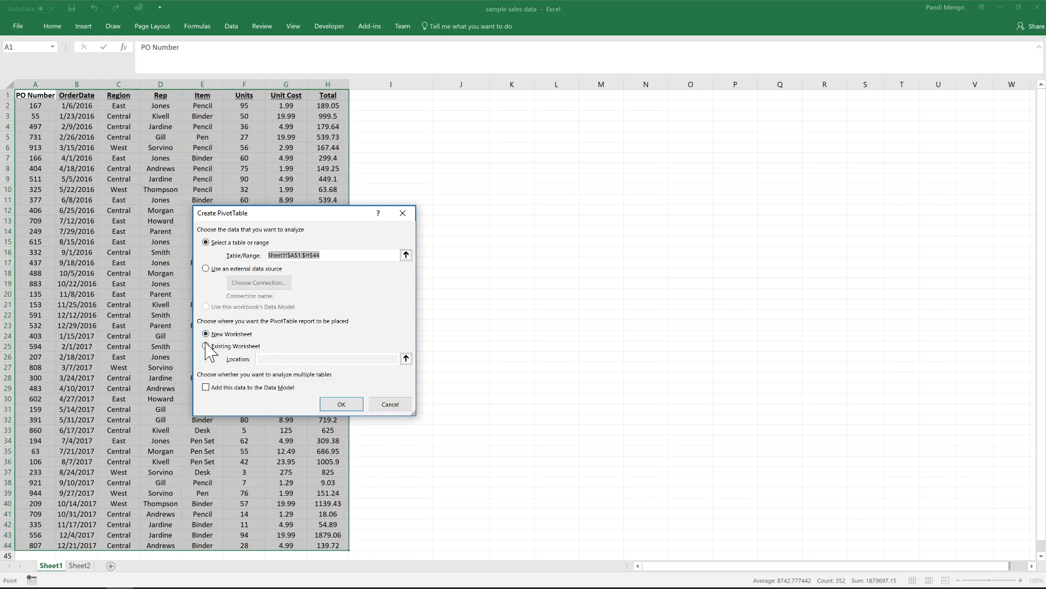
pyautogui.click(335, 406)
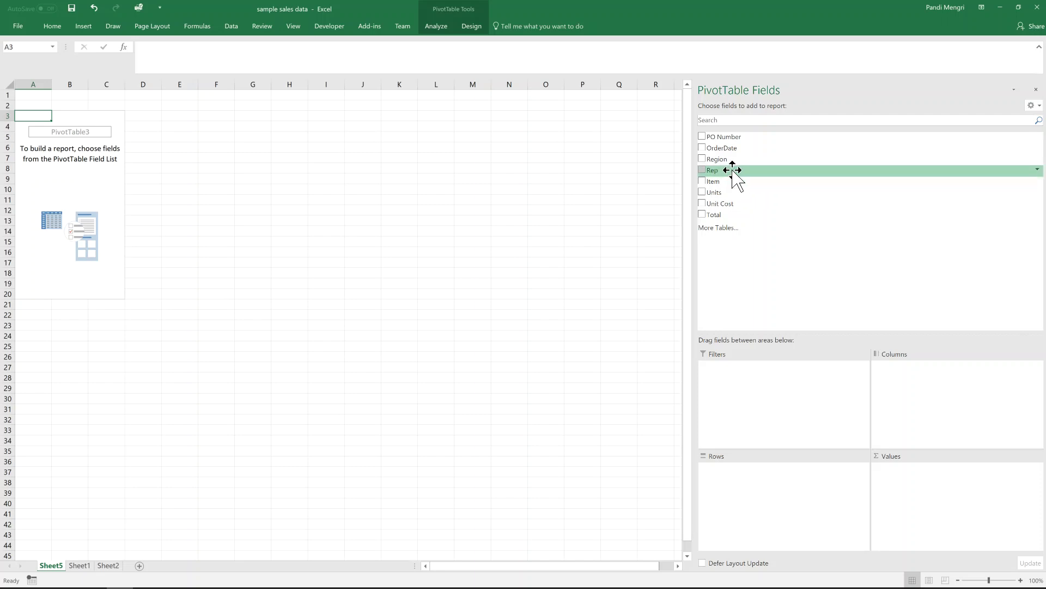
pyautogui.moveTo(733, 159); pyautogui.dragTo(740, 515)
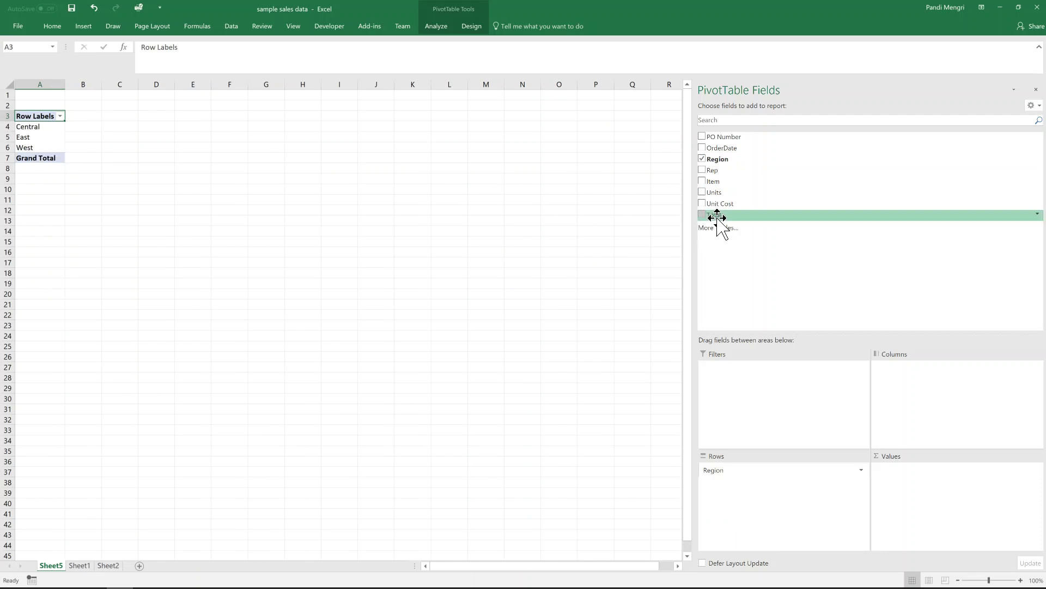
# Put Region in Rows and Total in Values, giving Central 11139.07, East 6002.09, West 2486.72
pyautogui.moveTo(733, 216); pyautogui.dragTo(933, 506)
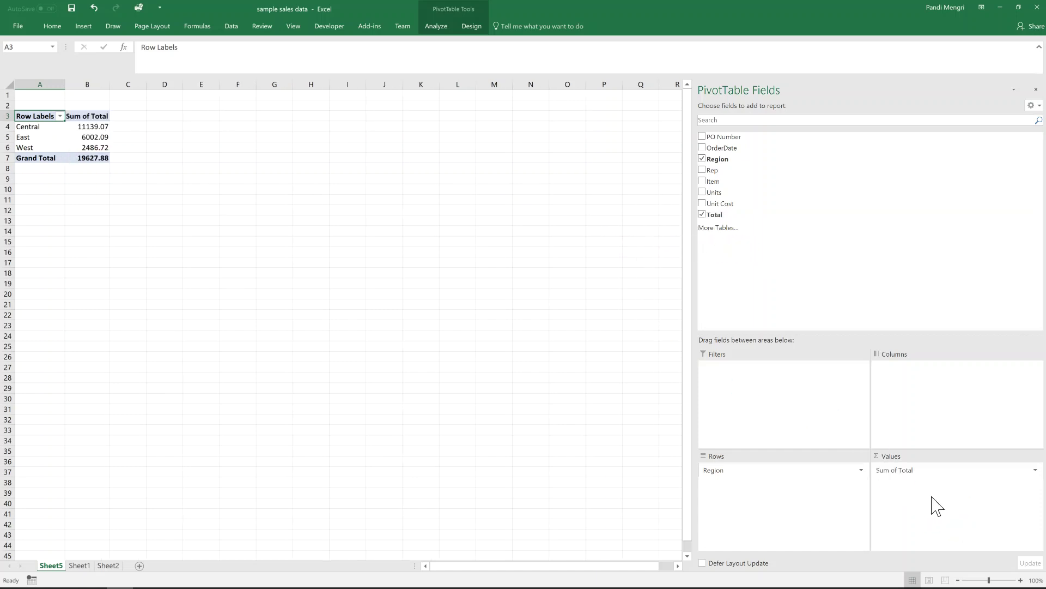
pyautogui.click(891, 472)
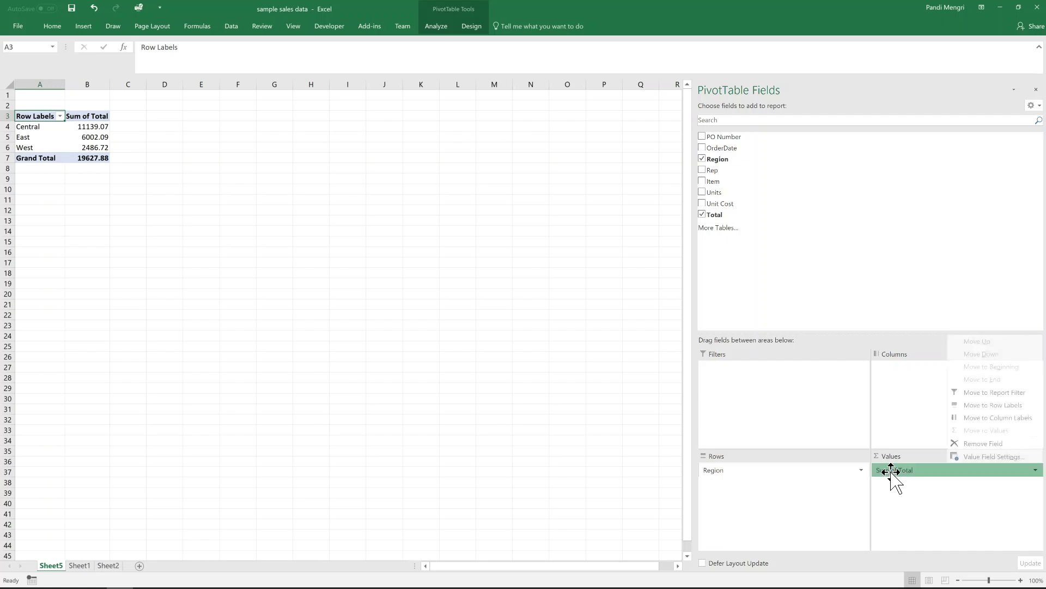
pyautogui.click(999, 458)
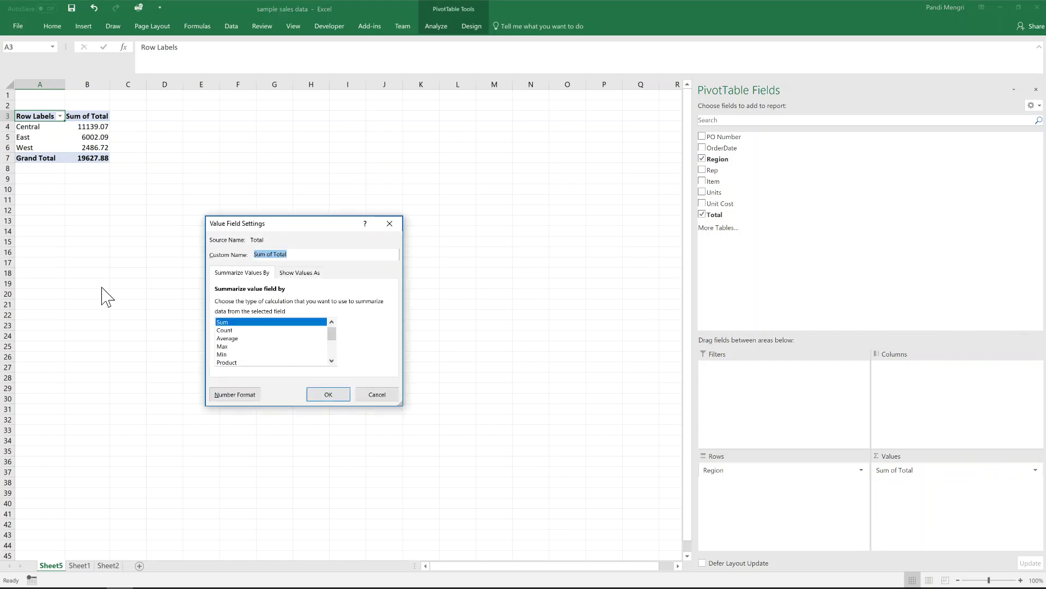
pyautogui.click(233, 331)
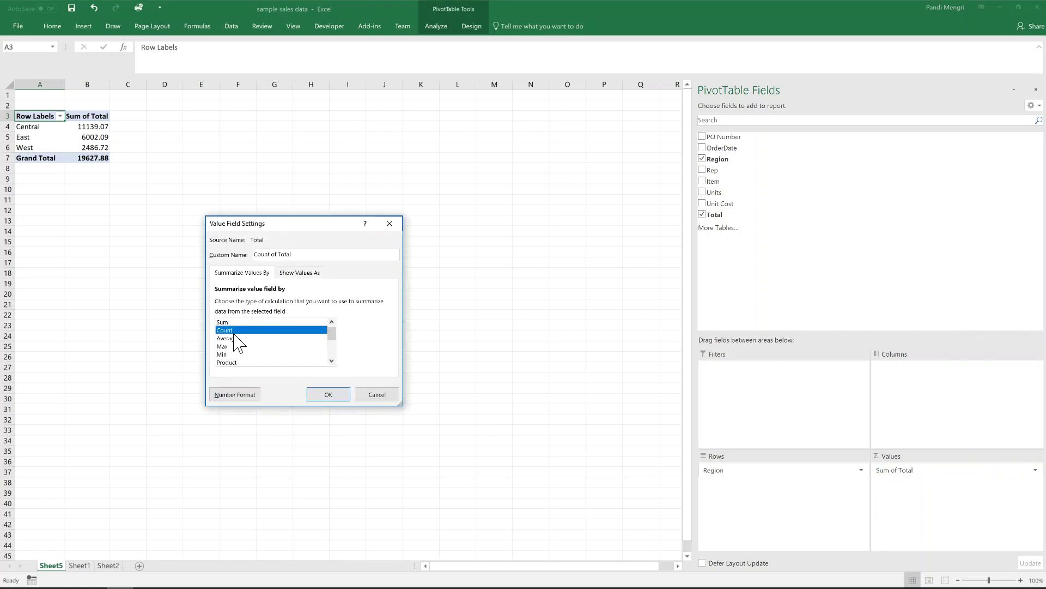
pyautogui.click(234, 339)
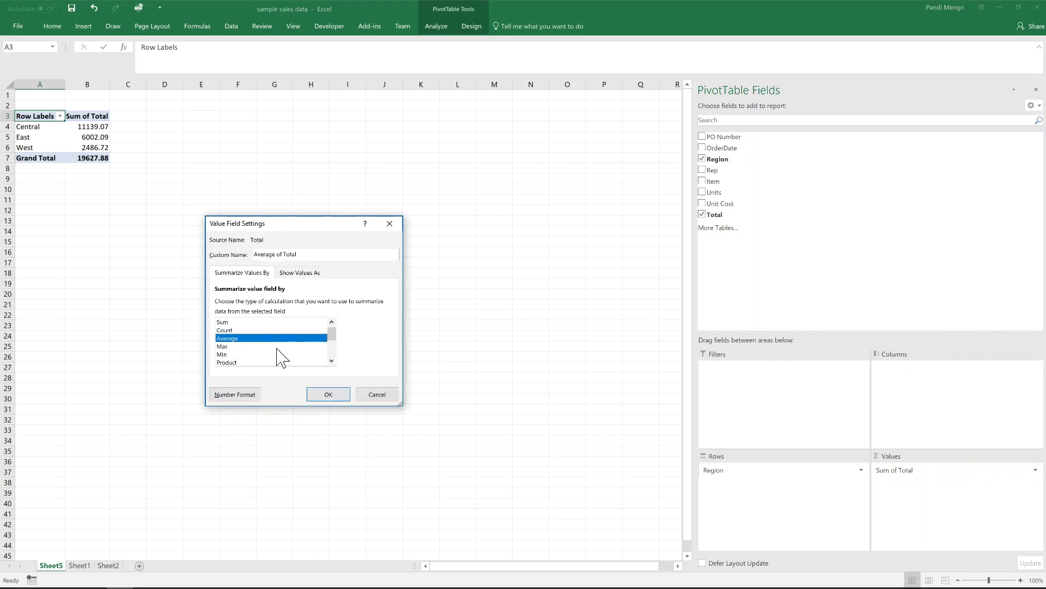
pyautogui.click(330, 395)
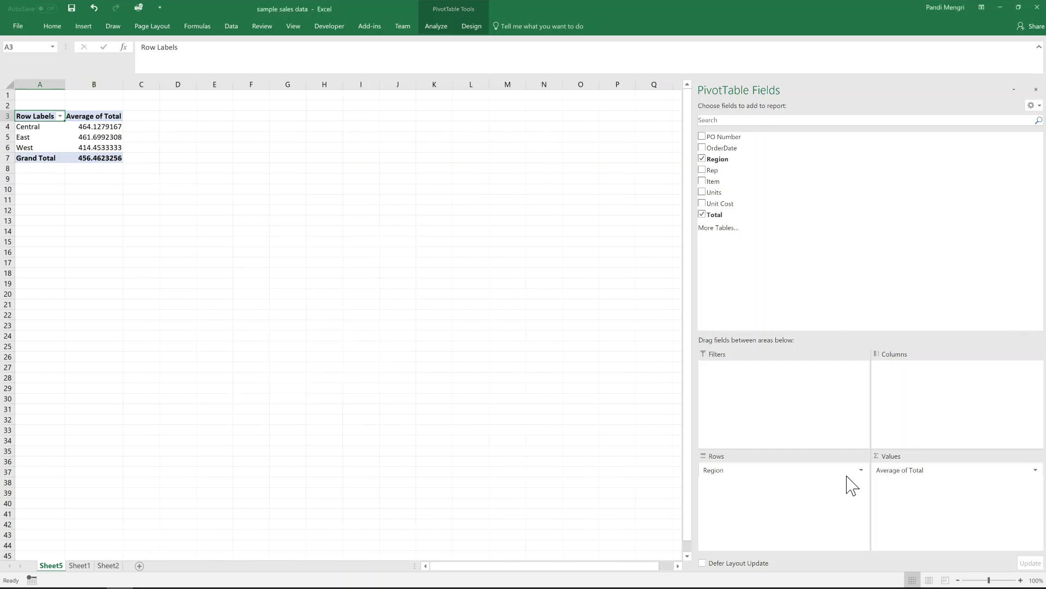
pyautogui.click(948, 471)
pyautogui.click(967, 456)
pyautogui.click(229, 322)
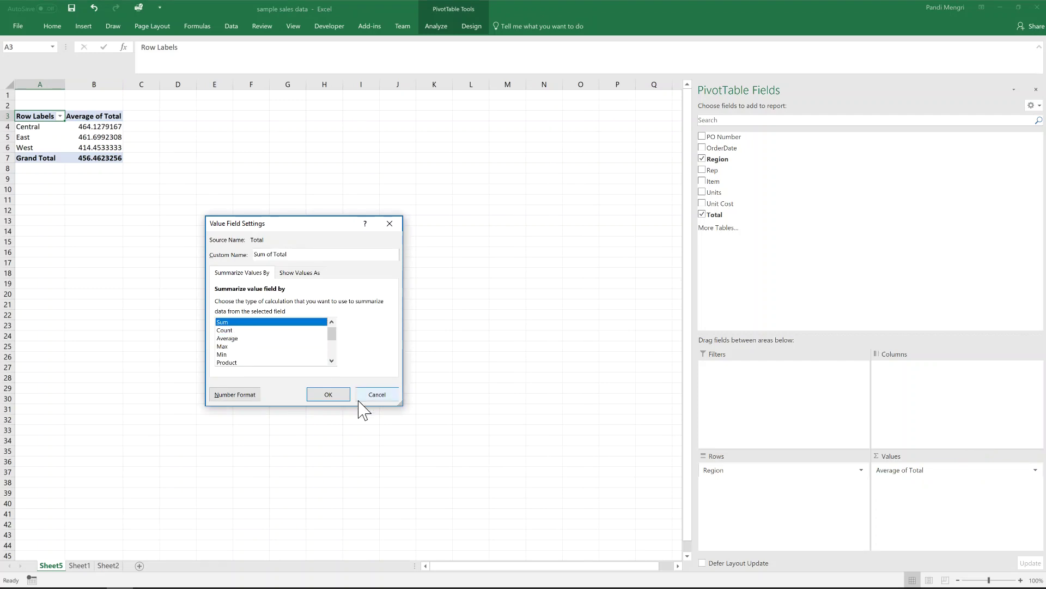
pyautogui.click(327, 394)
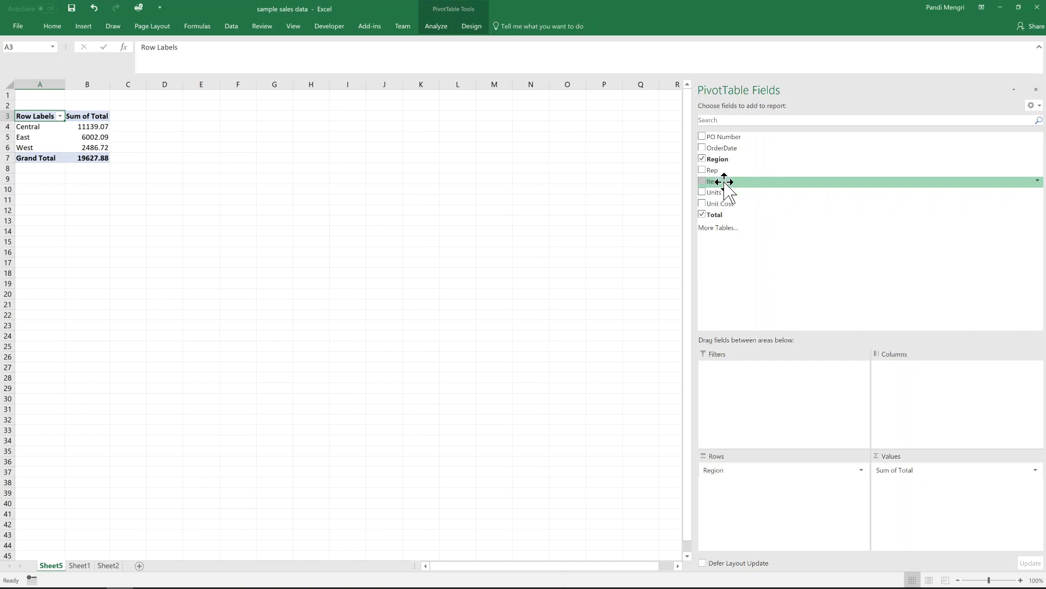
# Add Item as a report filter and format Sum of Total as Number, 0 decimals, 1000 separator
pyautogui.moveTo(725, 181); pyautogui.dragTo(768, 415)
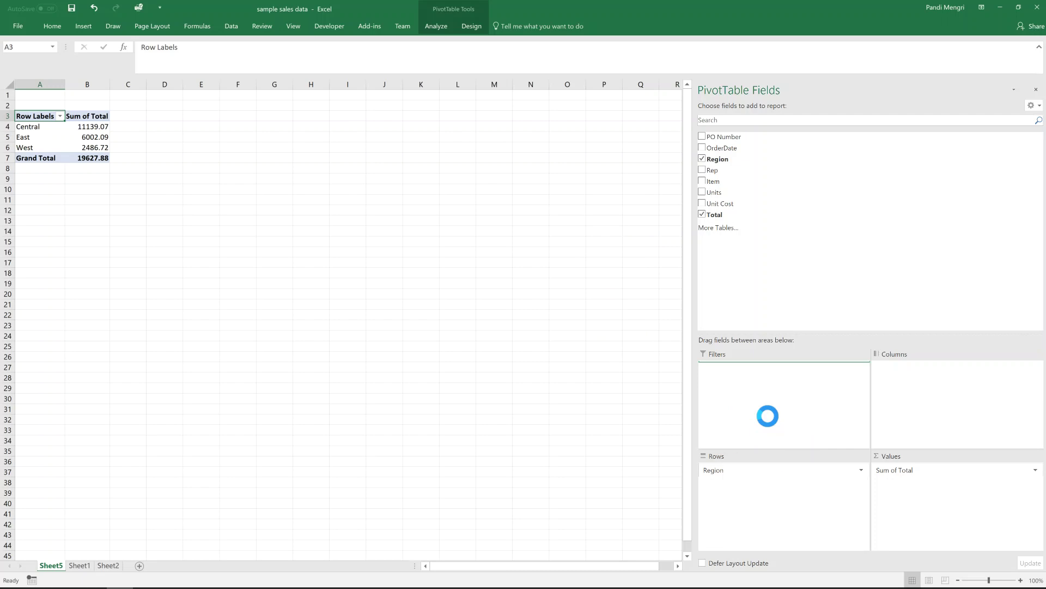
pyautogui.click(94, 80)
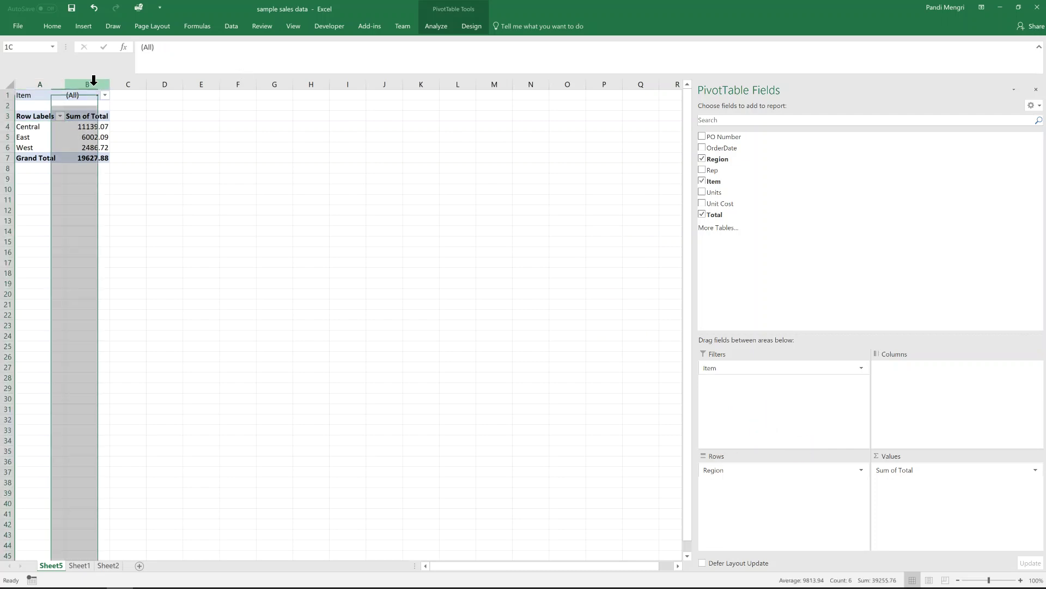
pyautogui.click(55, 25)
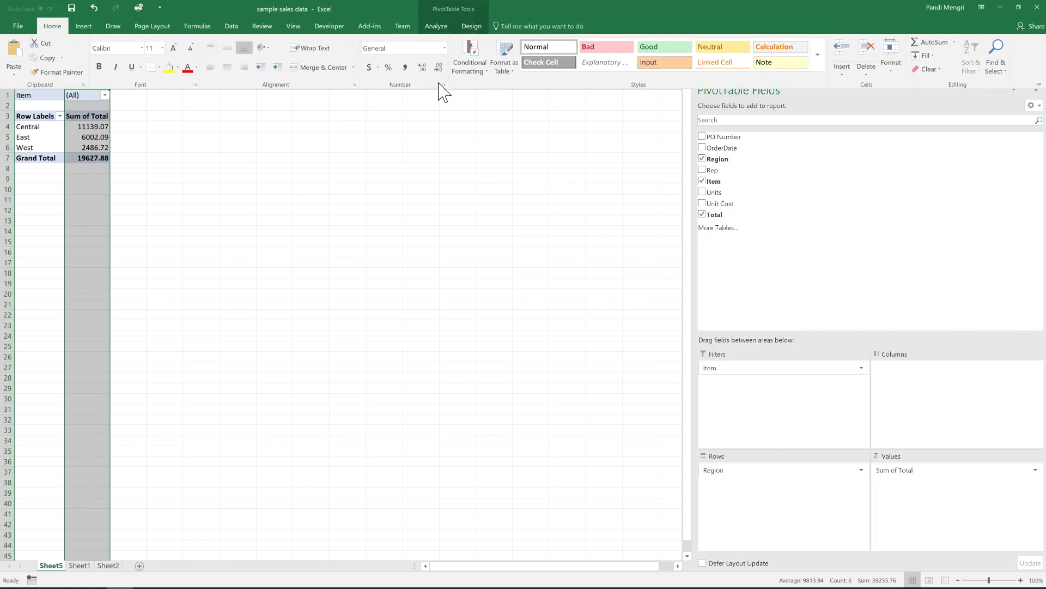
pyautogui.click(444, 85)
pyautogui.click(196, 233)
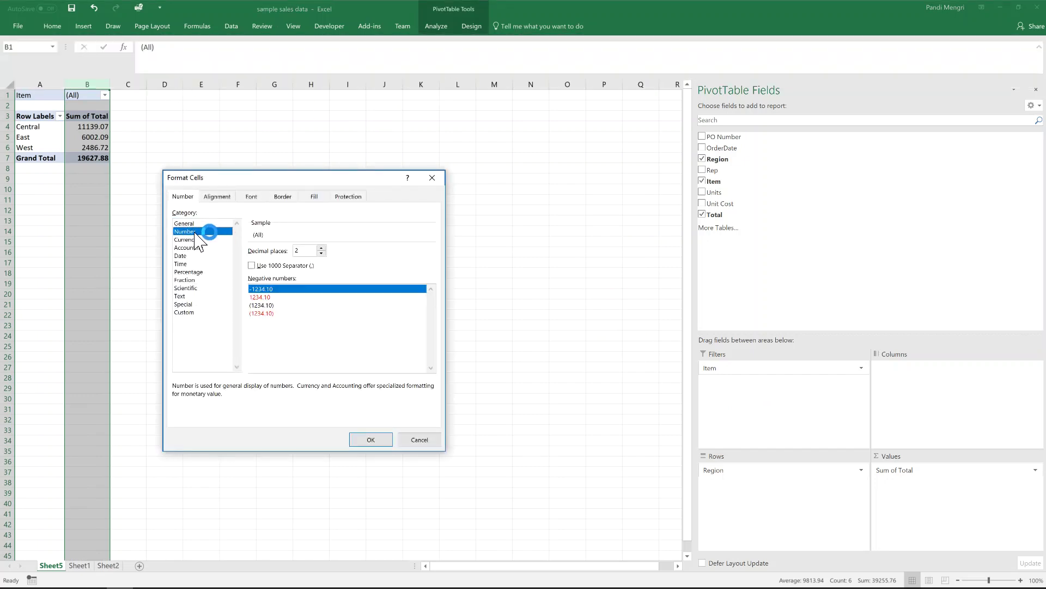
pyautogui.click(296, 266)
pyautogui.doubleClick(296, 251)
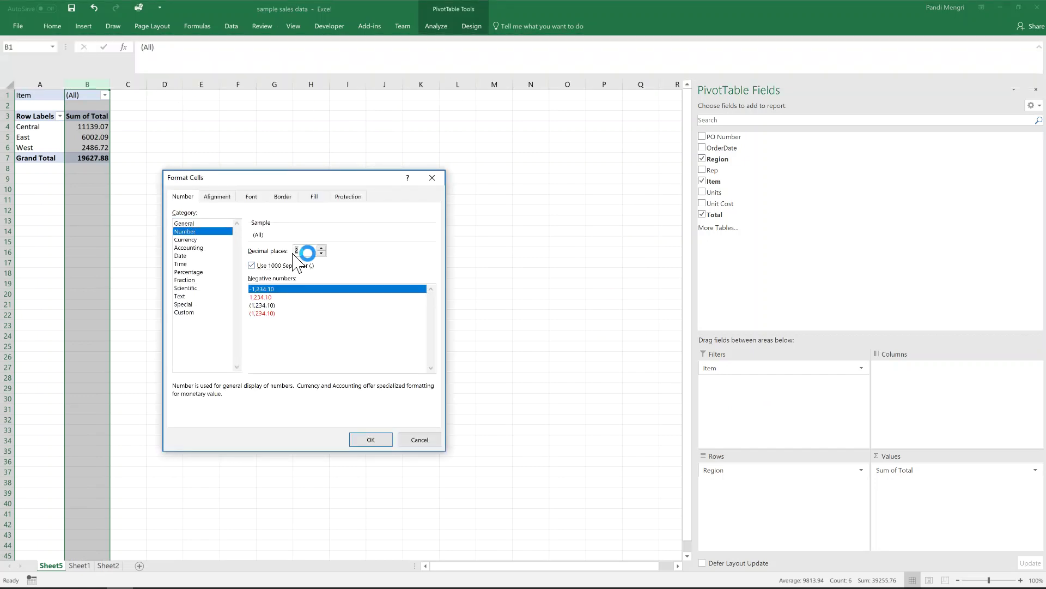
pyautogui.write('0')
pyautogui.press('Return')
pyautogui.click(194, 158)
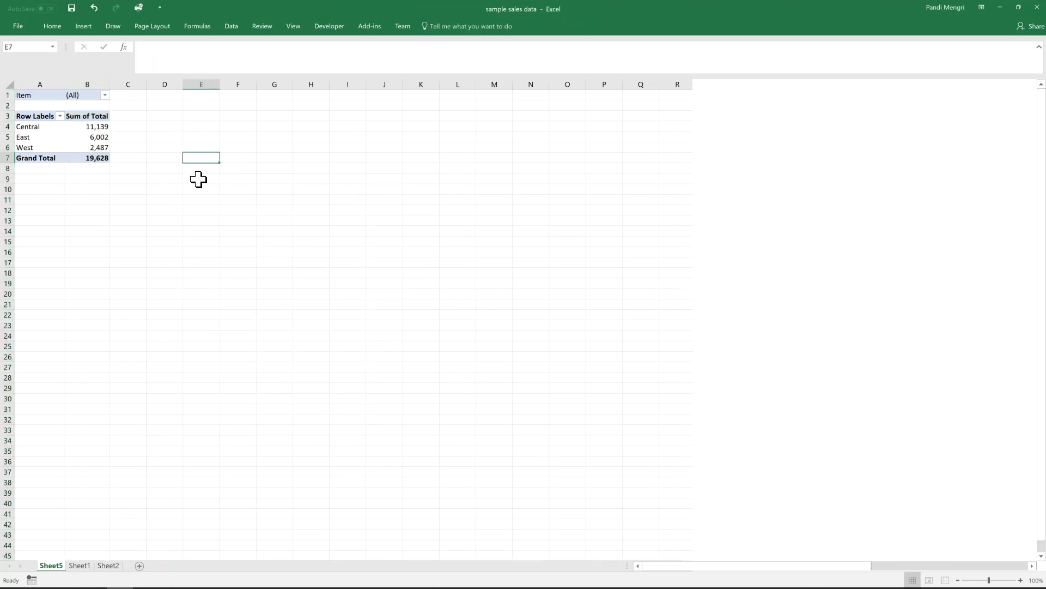
# Select the Central, East and West rows and the Item filter cell to check the results
pyautogui.click(59, 148)
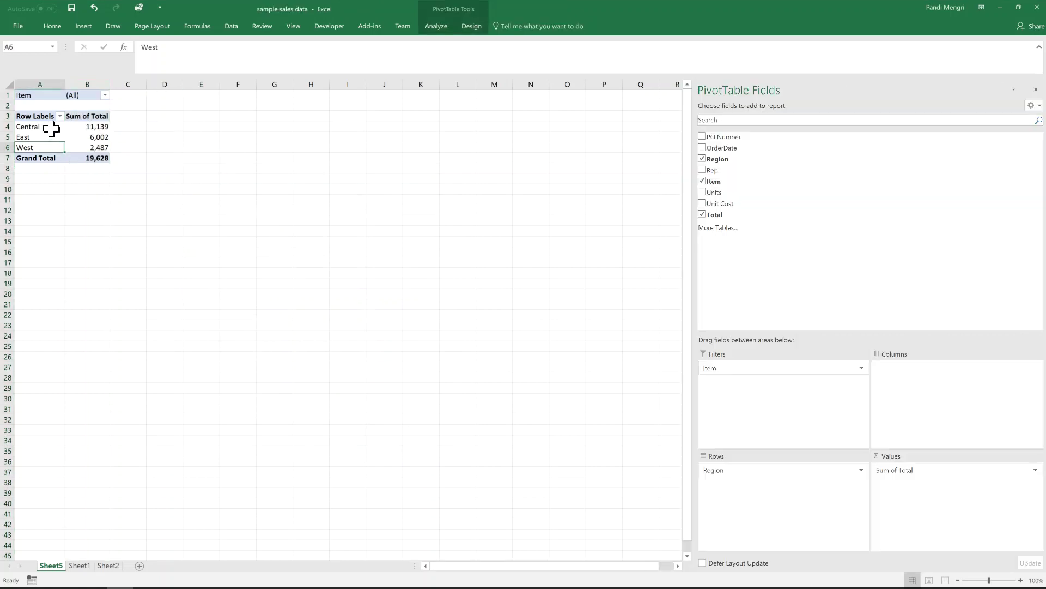
pyautogui.moveTo(36, 125); pyautogui.dragTo(87, 143)
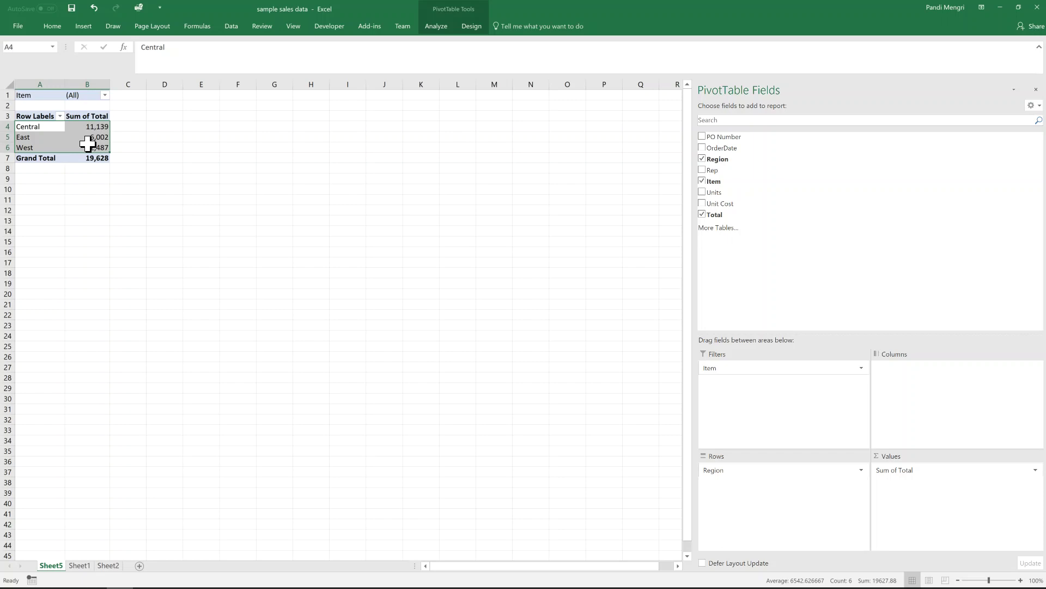
pyautogui.click(8, 127)
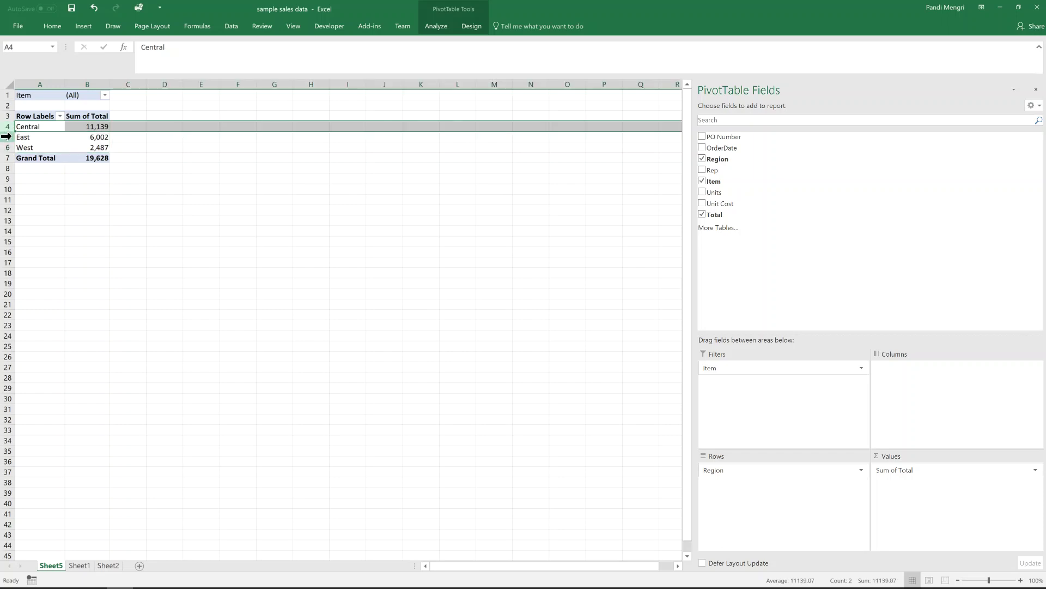
pyautogui.click(6, 137)
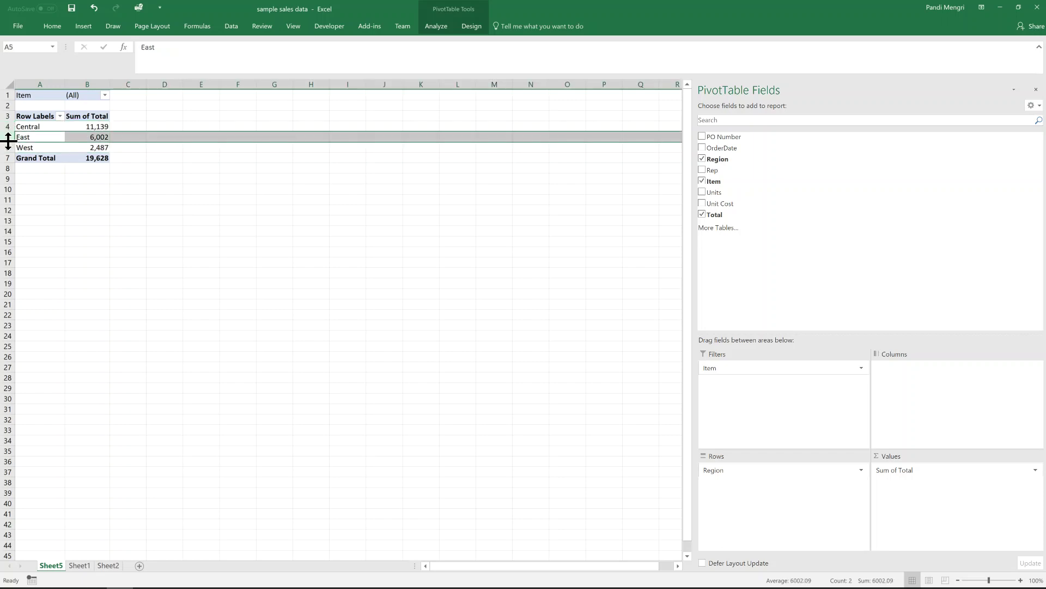
pyautogui.click(4, 147)
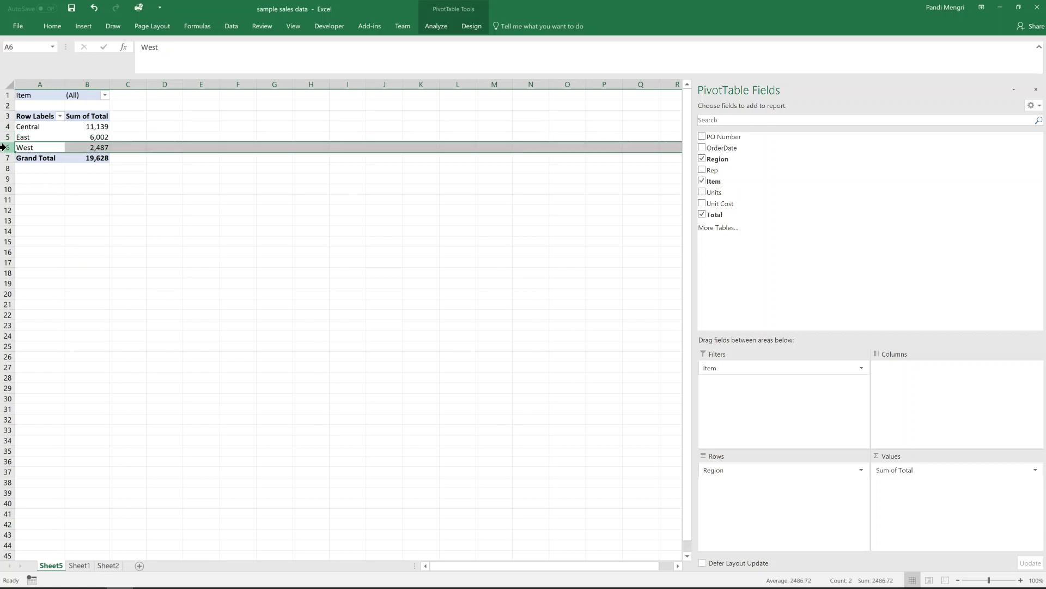
pyautogui.click(81, 95)
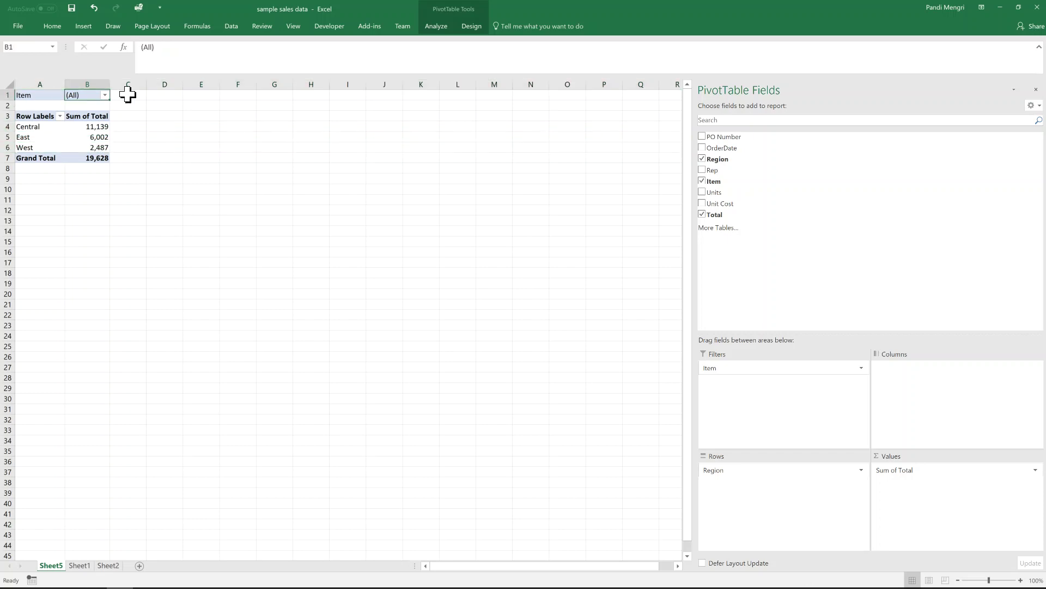
# Set the Item filter to Binder only, giving Central 5,763, East 2,536, West 1,279
pyautogui.click(106, 96)
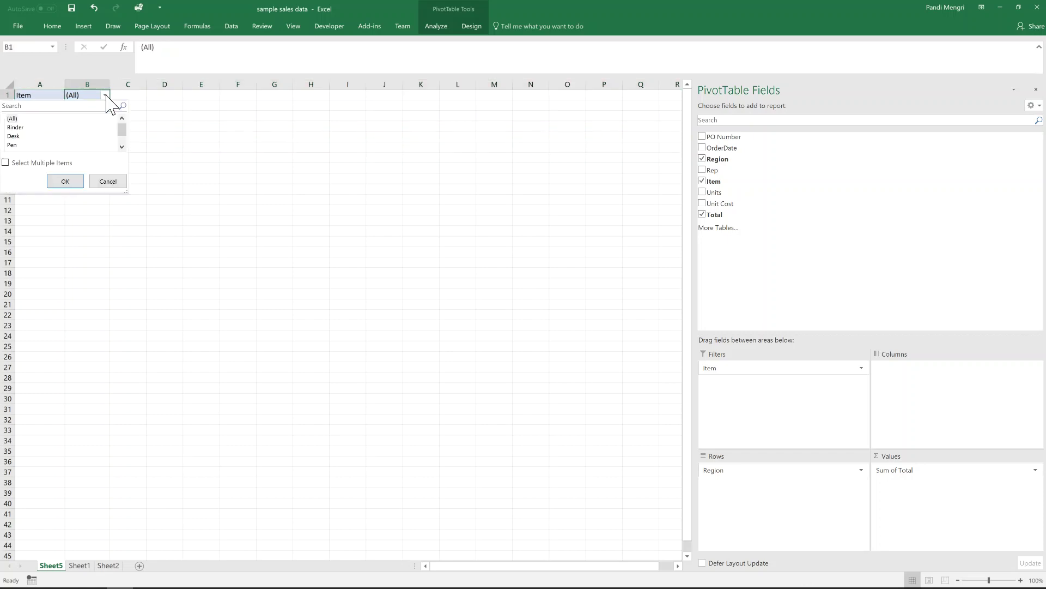
pyautogui.moveTo(126, 191); pyautogui.dragTo(127, 289)
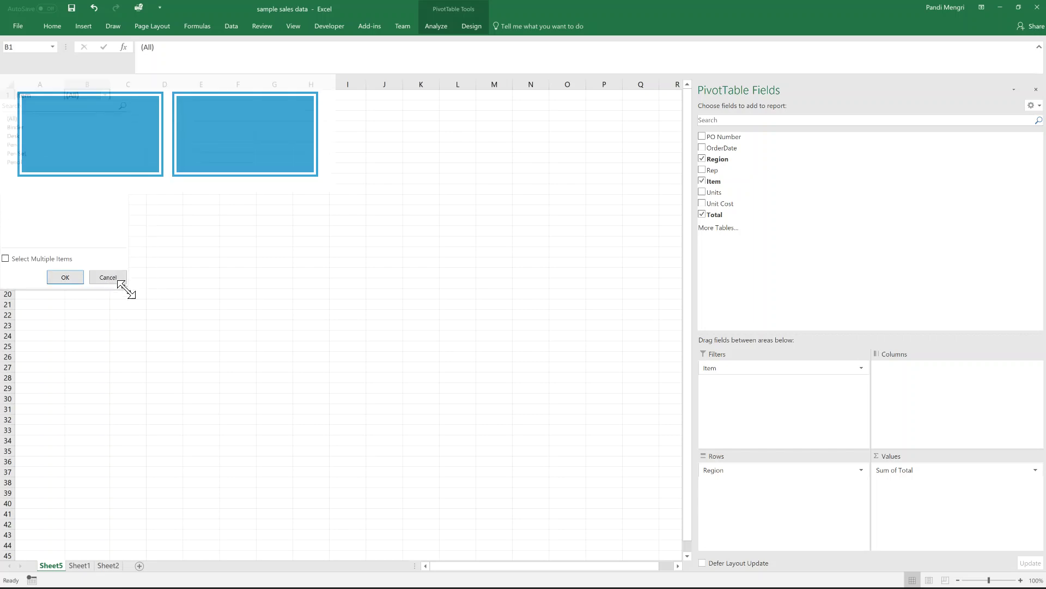
pyautogui.click(16, 128)
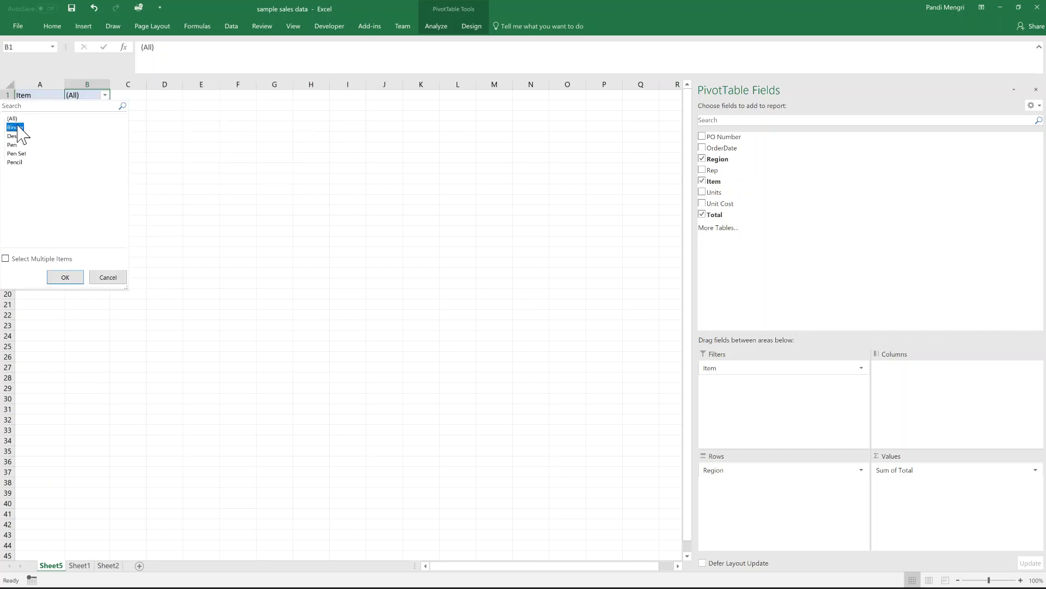
pyautogui.click(65, 278)
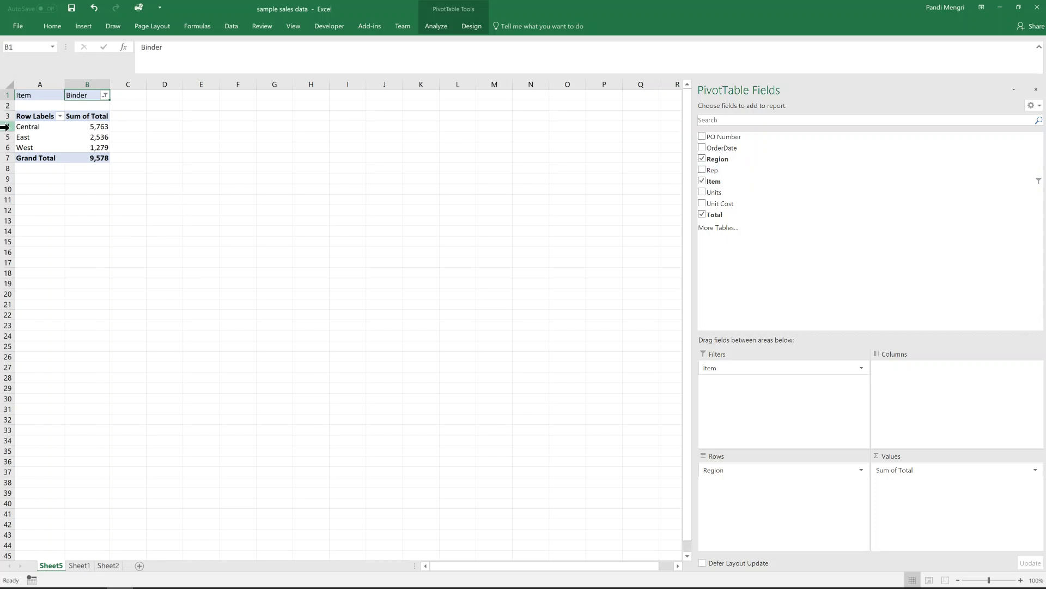
pyautogui.click(7, 126)
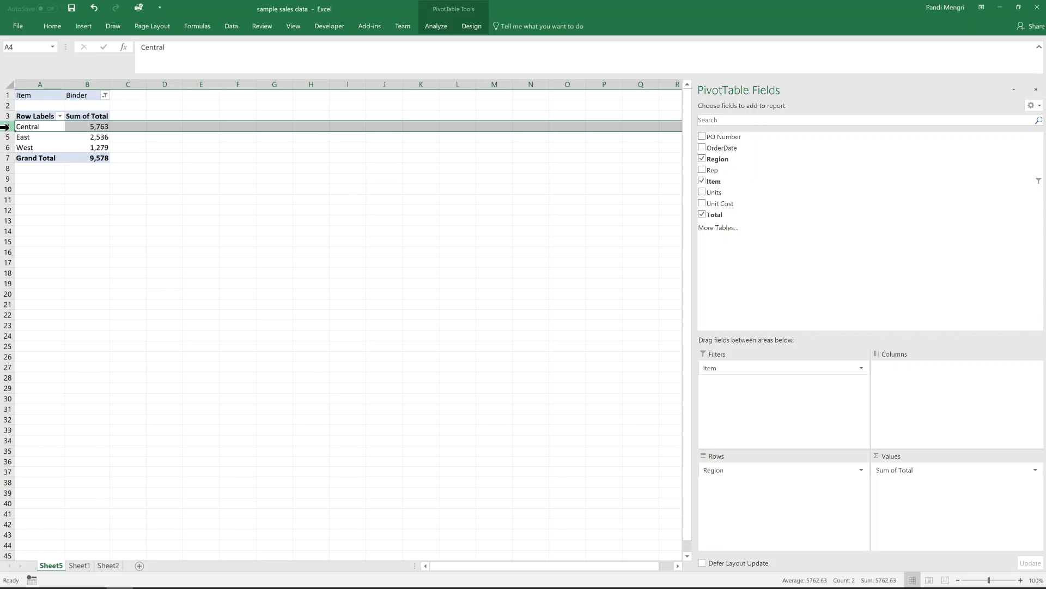
# Add Rep under Region in the Rows area, showing rep totals such as Jardine 1,934
pyautogui.moveTo(709, 205); pyautogui.dragTo(716, 172)
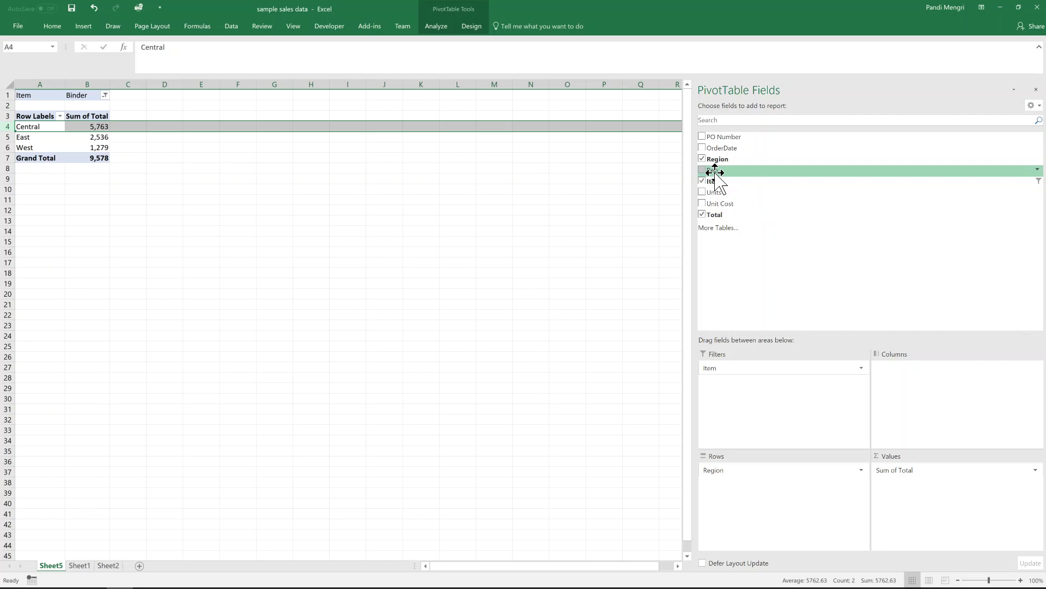
pyautogui.moveTo(715, 173); pyautogui.dragTo(749, 504)
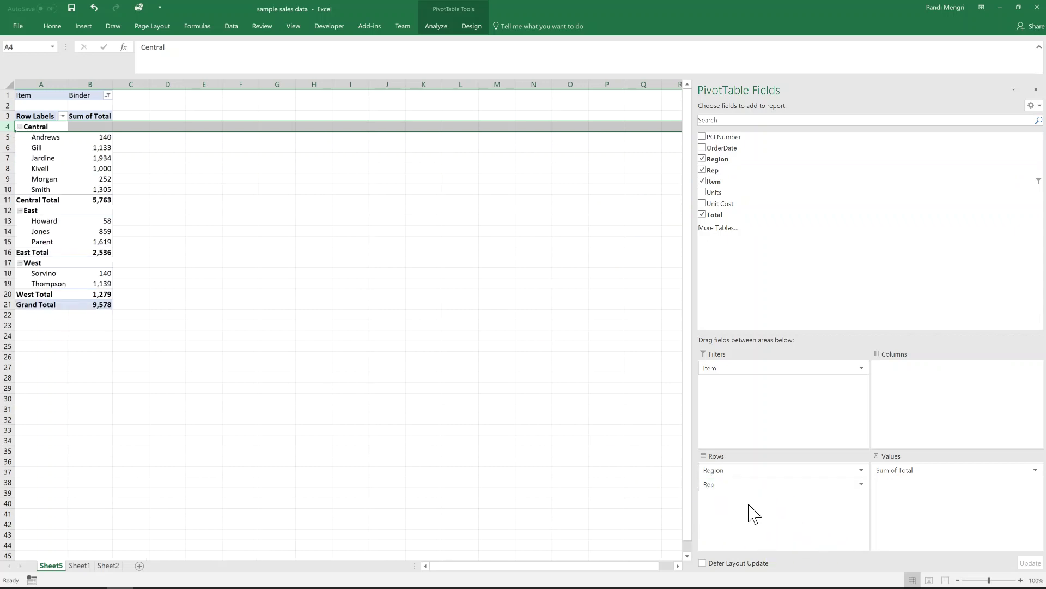
pyautogui.click(176, 189)
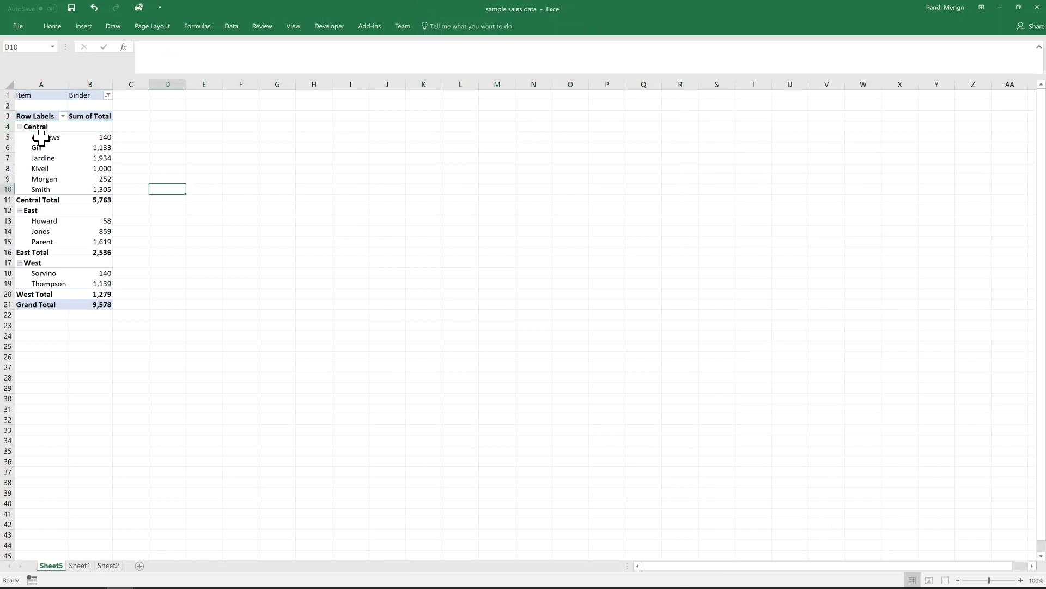
pyautogui.moveTo(41, 138); pyautogui.dragTo(49, 191)
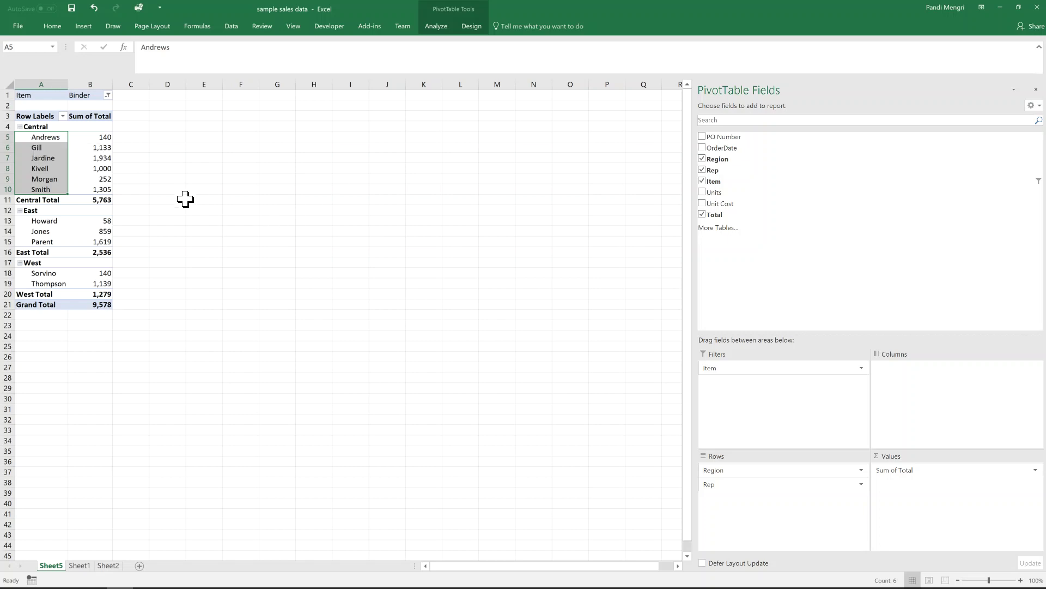
pyautogui.click(161, 186)
pyautogui.click(6, 158)
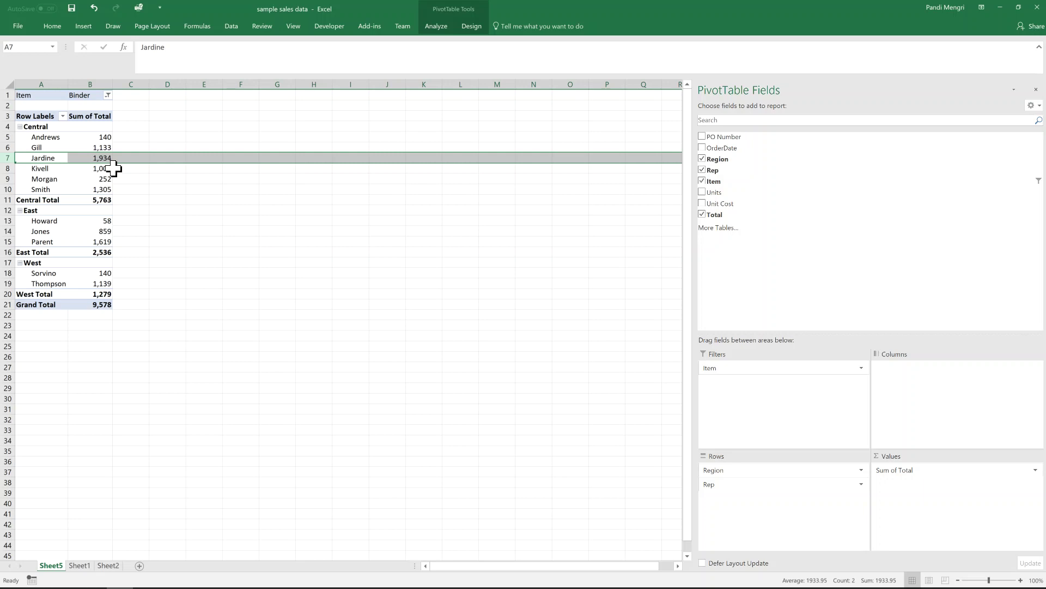
# Reset the Item filter to (All) and remove Rep from the Rows area
pyautogui.click(108, 95)
pyautogui.click(12, 118)
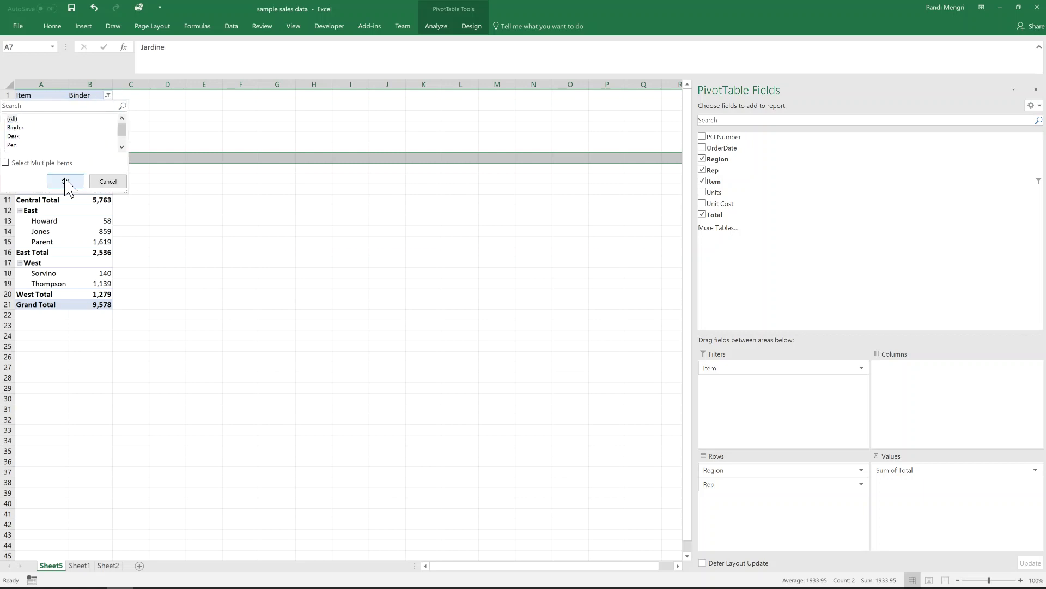
pyautogui.click(65, 182)
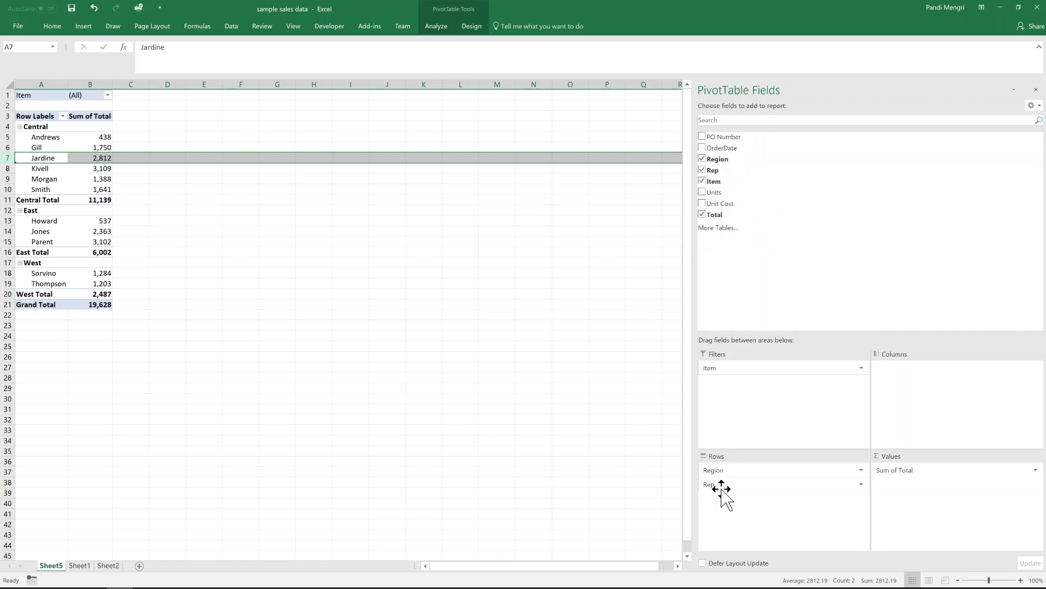
pyautogui.moveTo(724, 482); pyautogui.dragTo(551, 467)
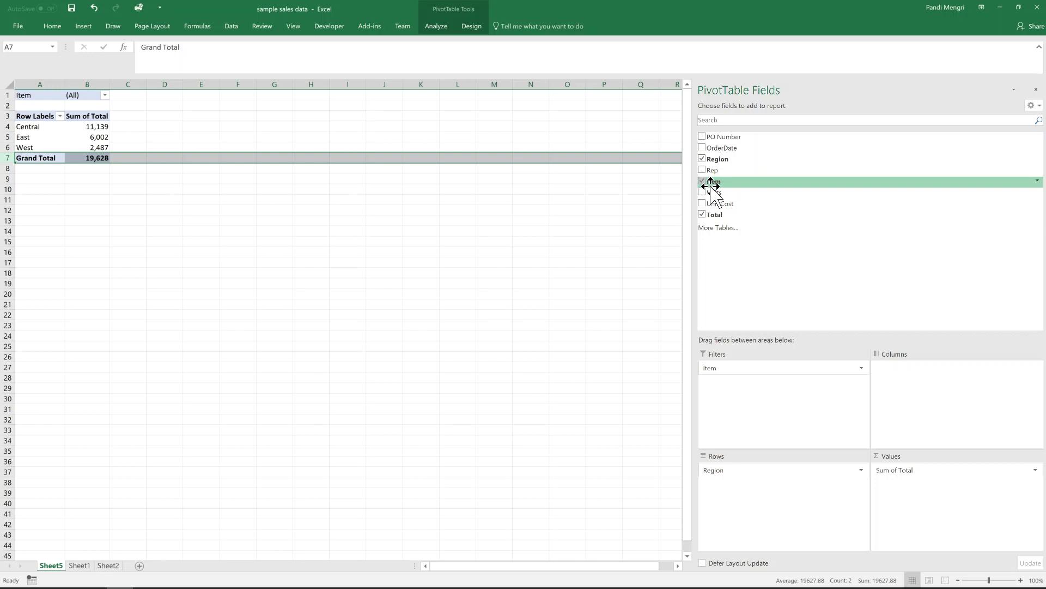
# Move Item from Filters into Rows beneath Region, listing per-item totals like Central Binder 5,763
pyautogui.moveTo(729, 369); pyautogui.dragTo(726, 499)
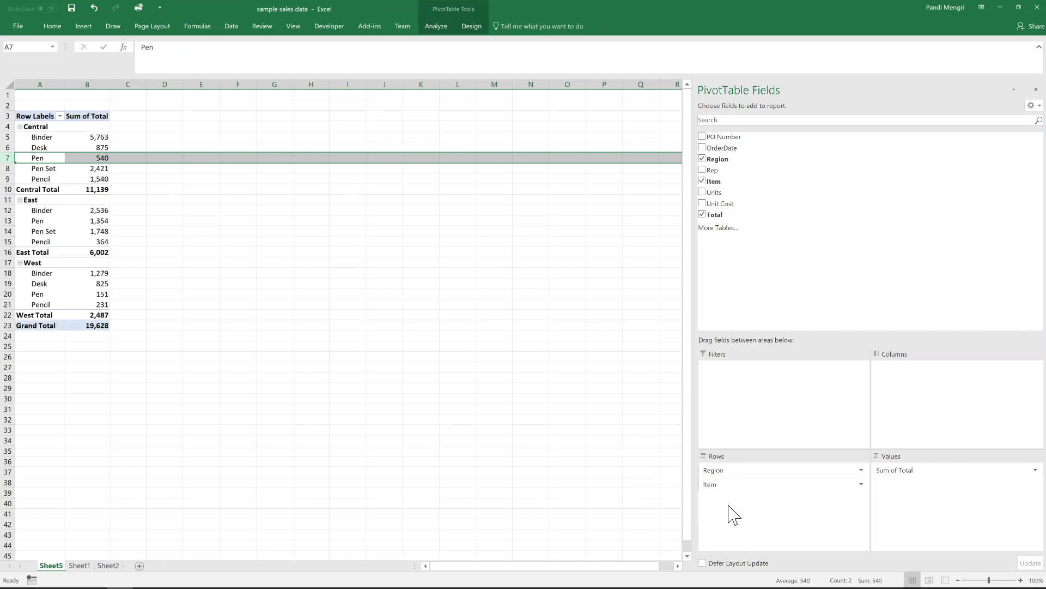
pyautogui.click(194, 241)
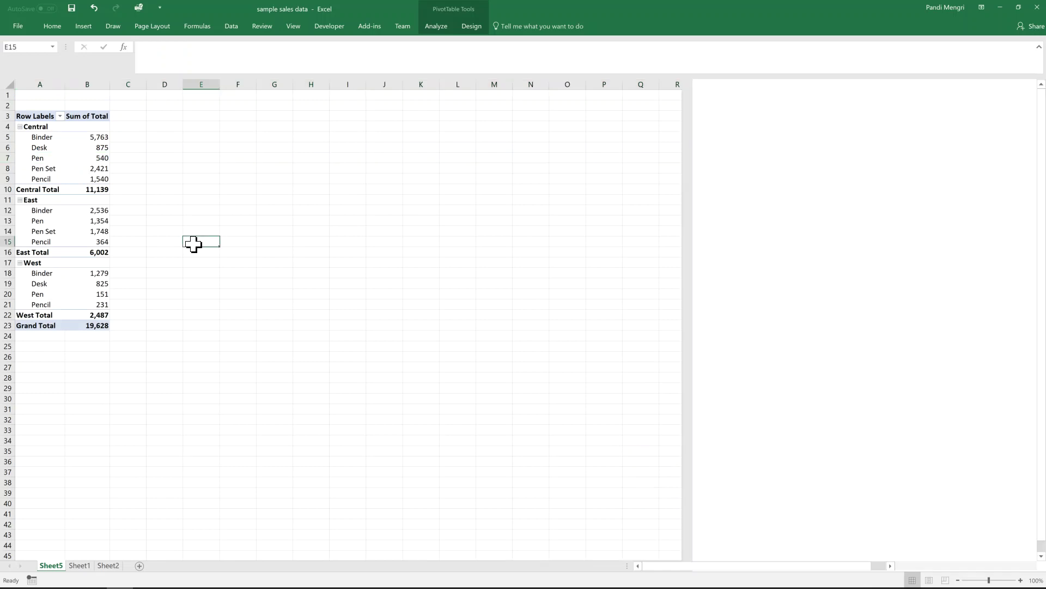